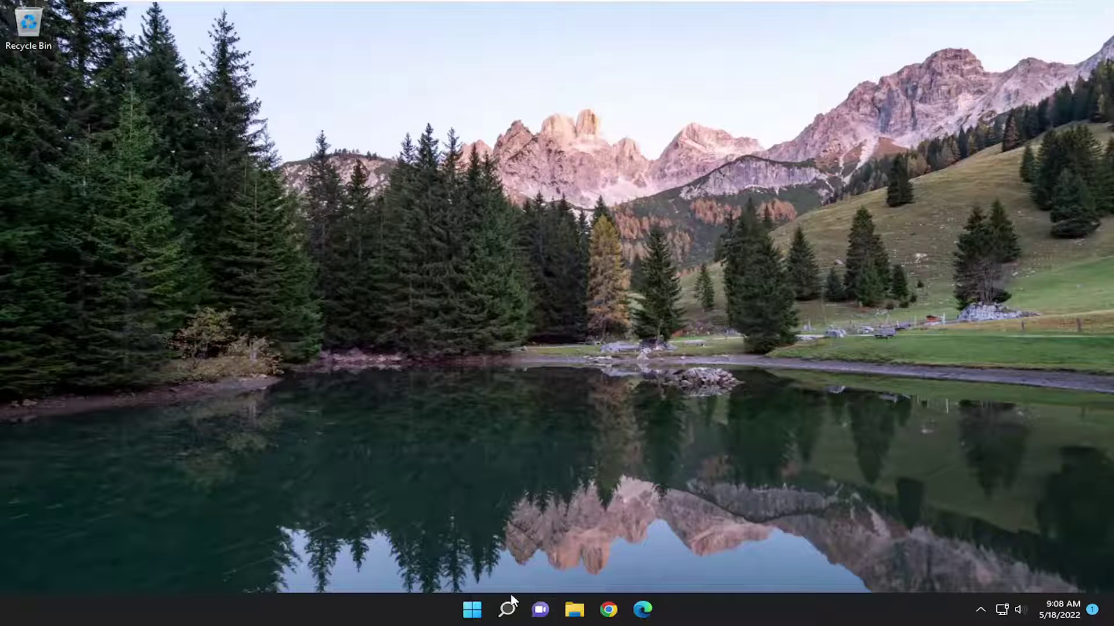
Step: Launch Control Panel from search in category view and go to Network and Internet > Network and Sharing Center
click(509, 610)
text(con)
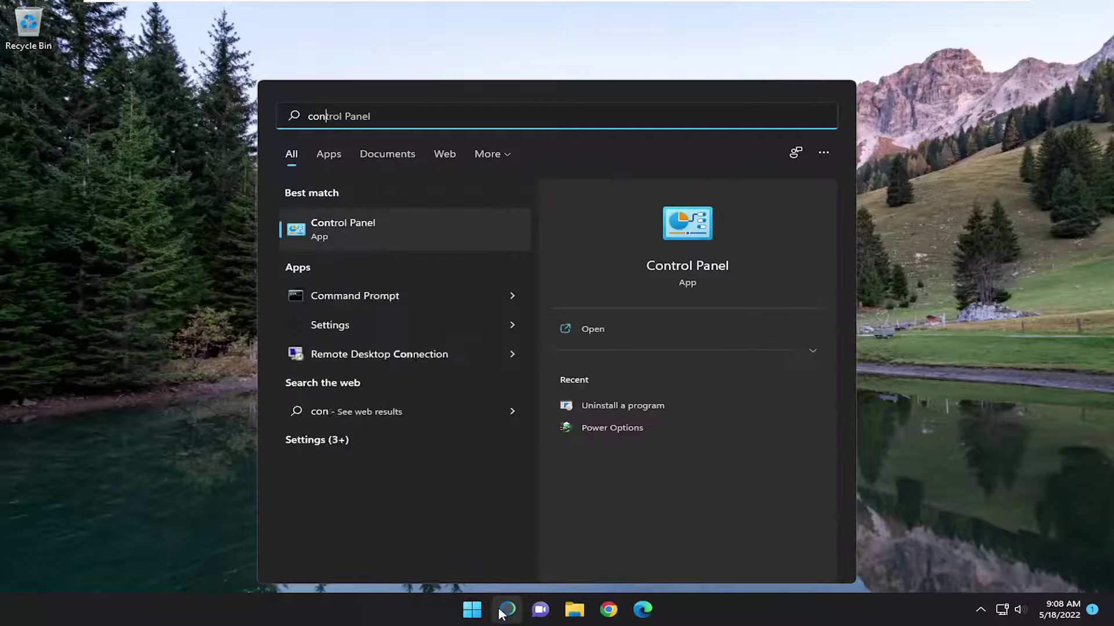
text(trol panel)
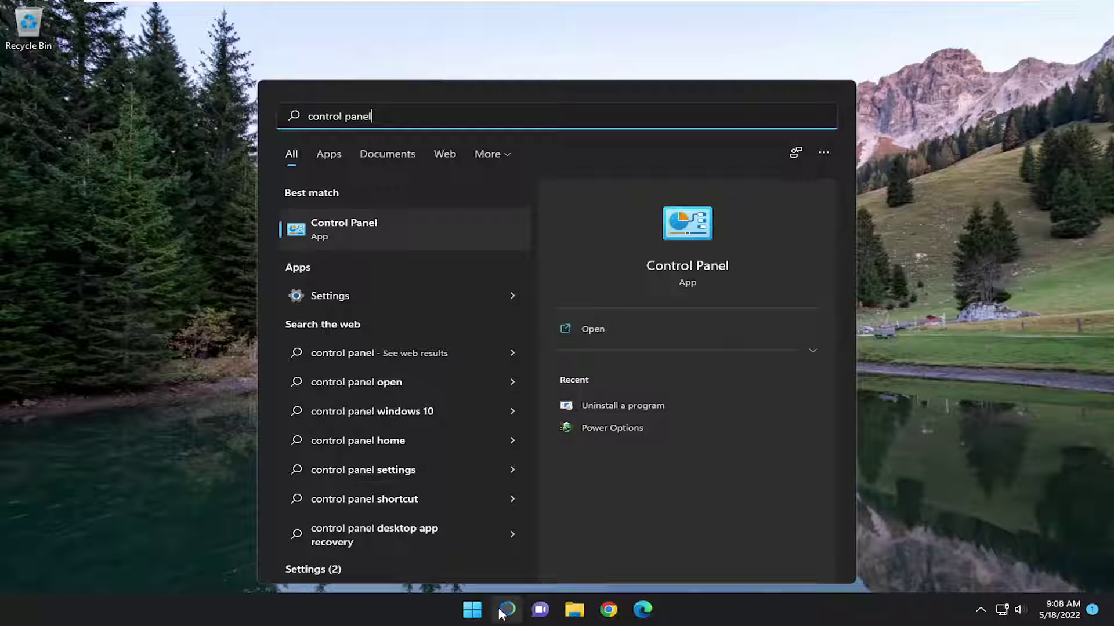
click(389, 224)
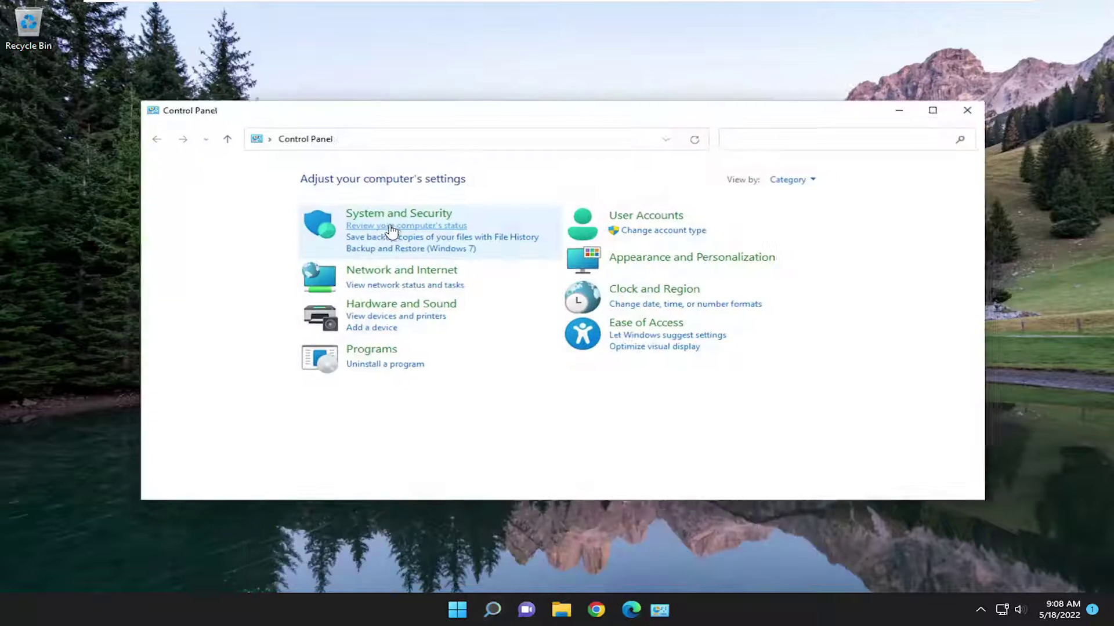
click(789, 180)
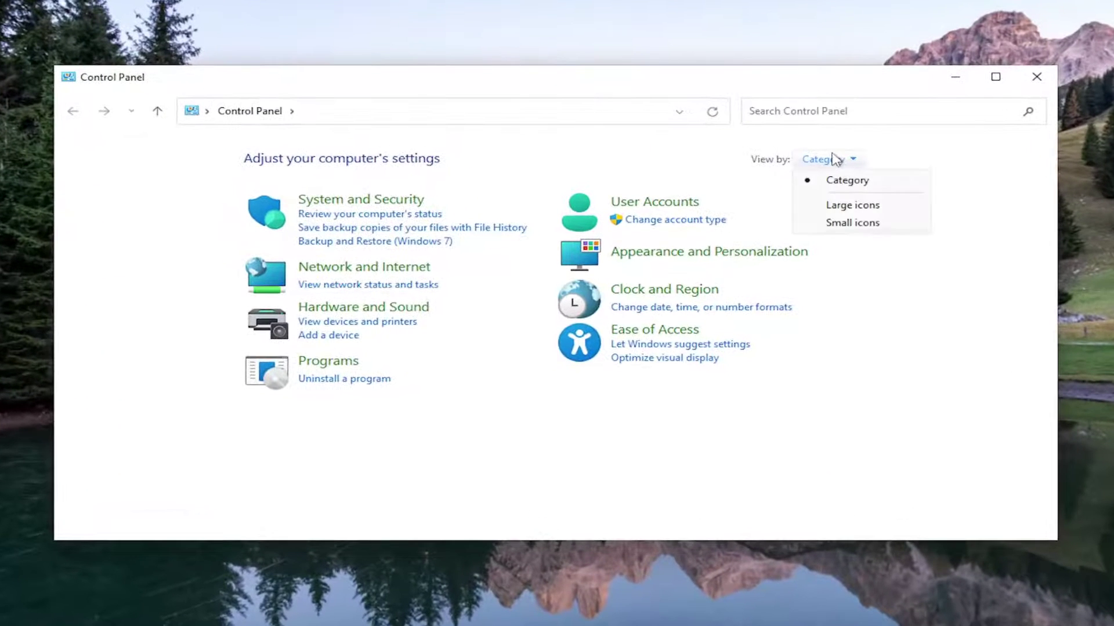
click(846, 180)
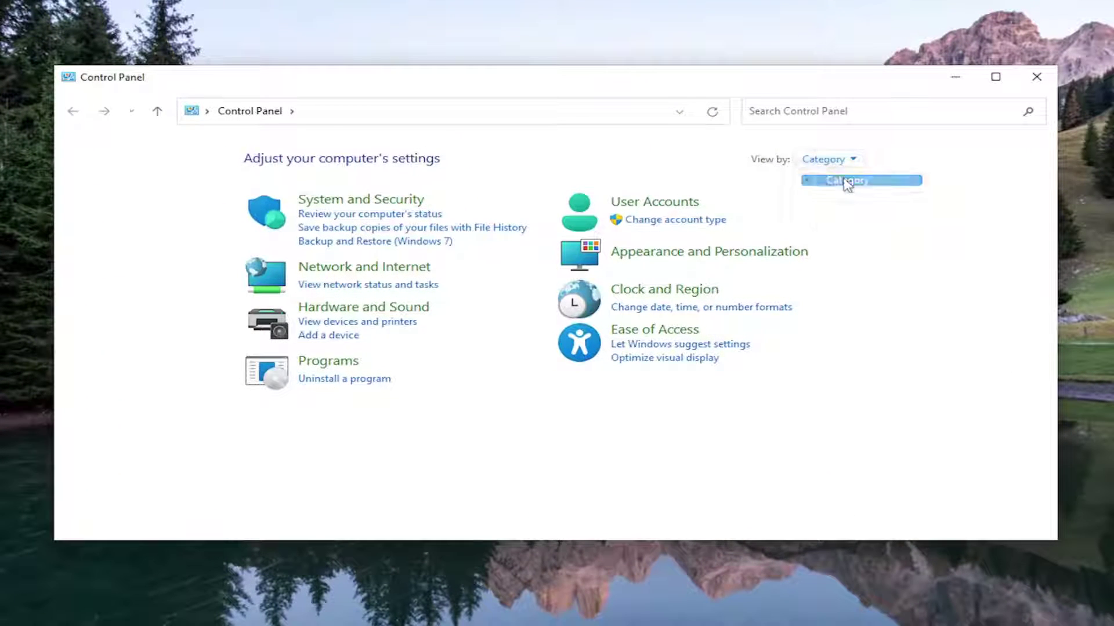
click(355, 273)
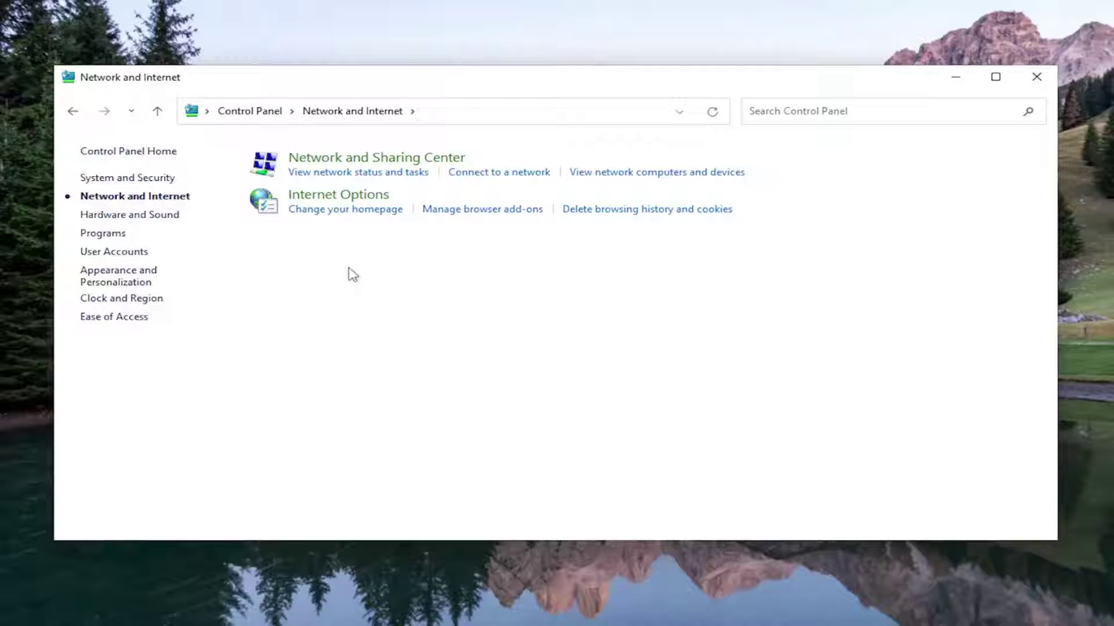
click(386, 162)
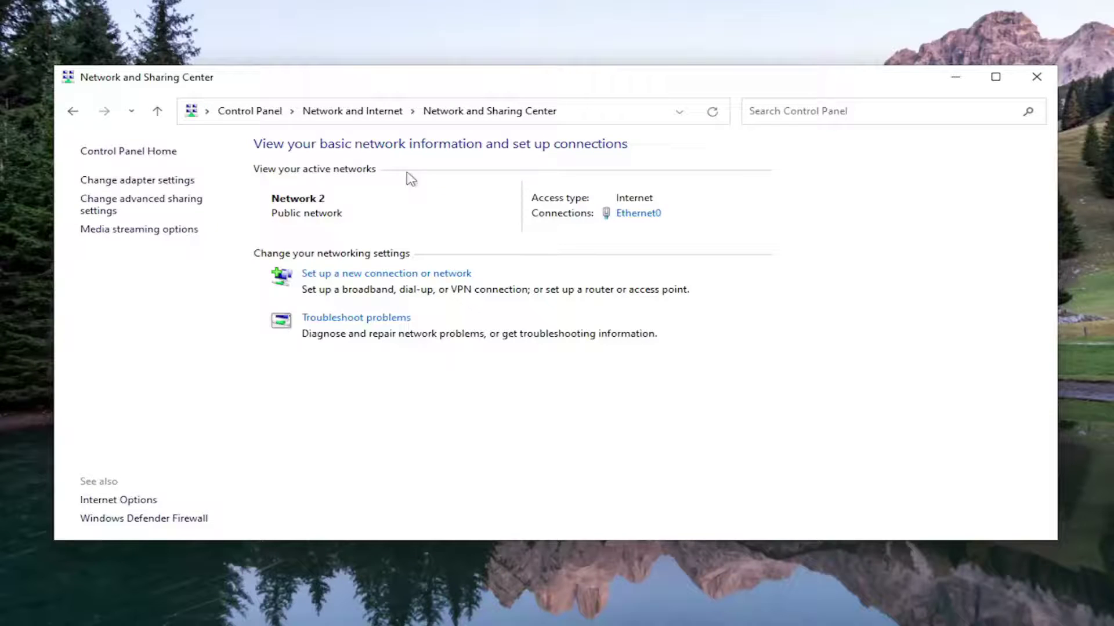
Step: From the Ethernet0 status window, open its Properties and the Internet Protocol Version 4 (TCP/IPv4) properties
click(638, 213)
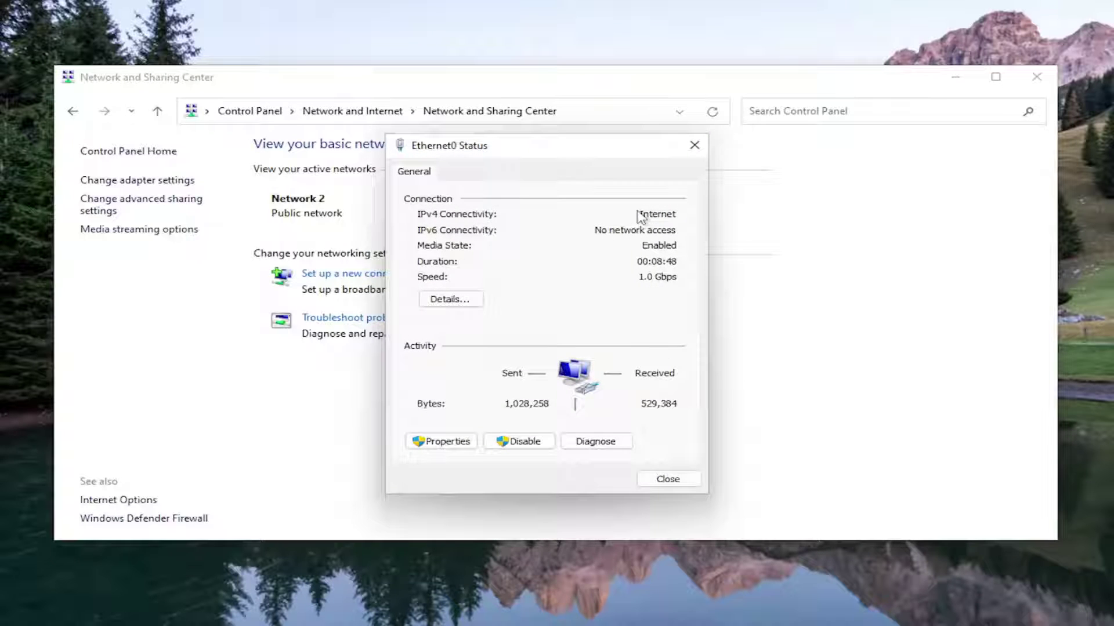
click(450, 443)
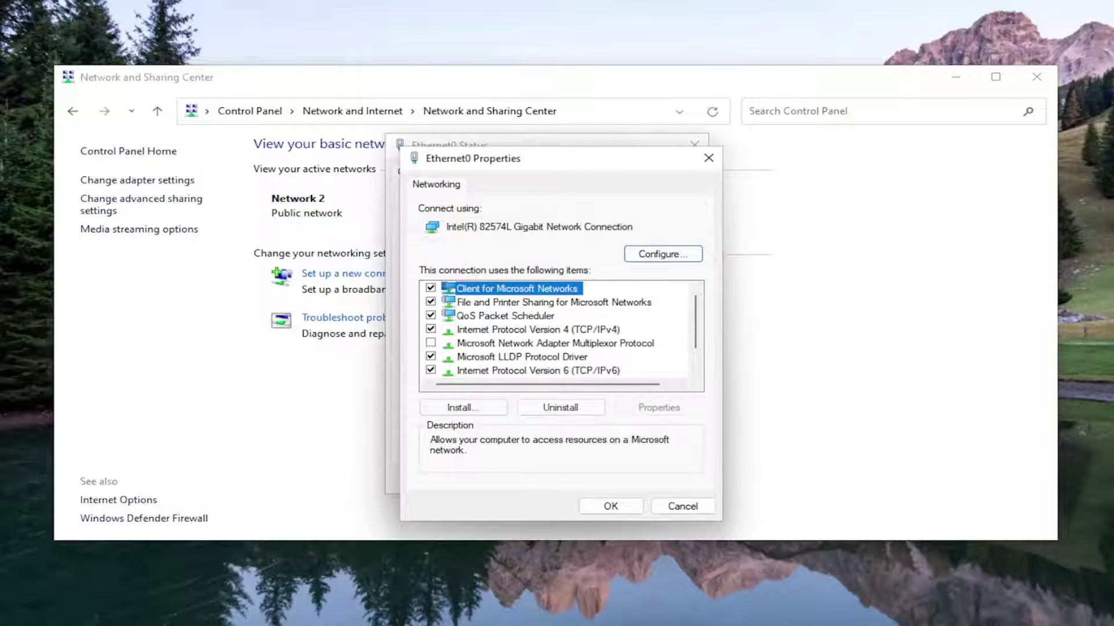
drag(513, 157, 511, 127)
click(499, 335)
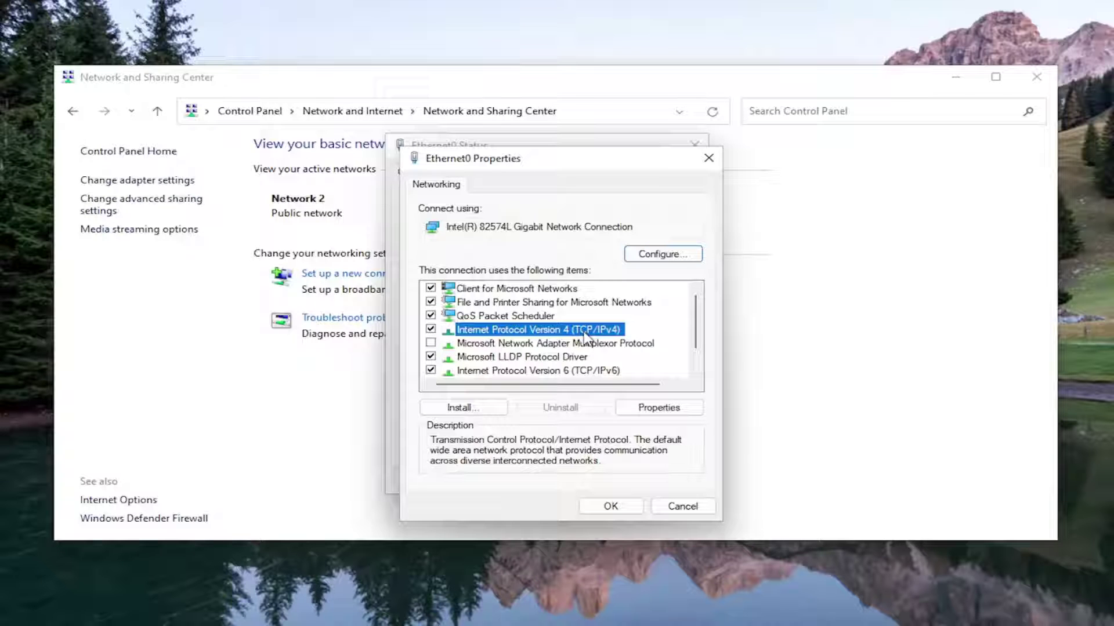
click(647, 409)
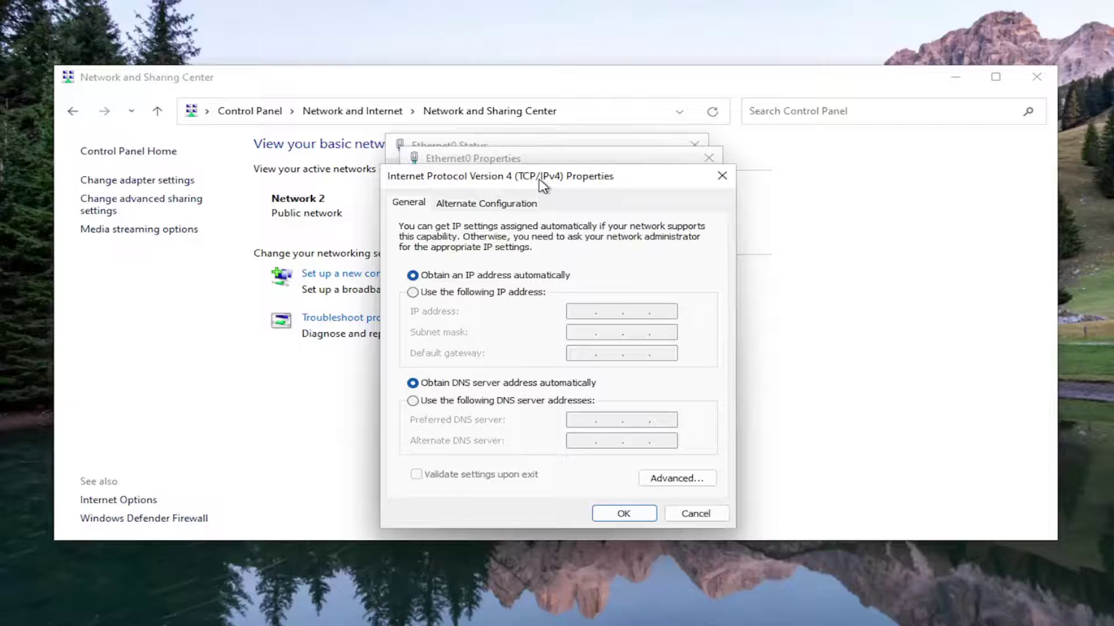
Step: Under Advanced TCP/IP settings > WINS, choose Disable NetBIOS over TCP/IP and confirm both dialogs with OK
click(671, 476)
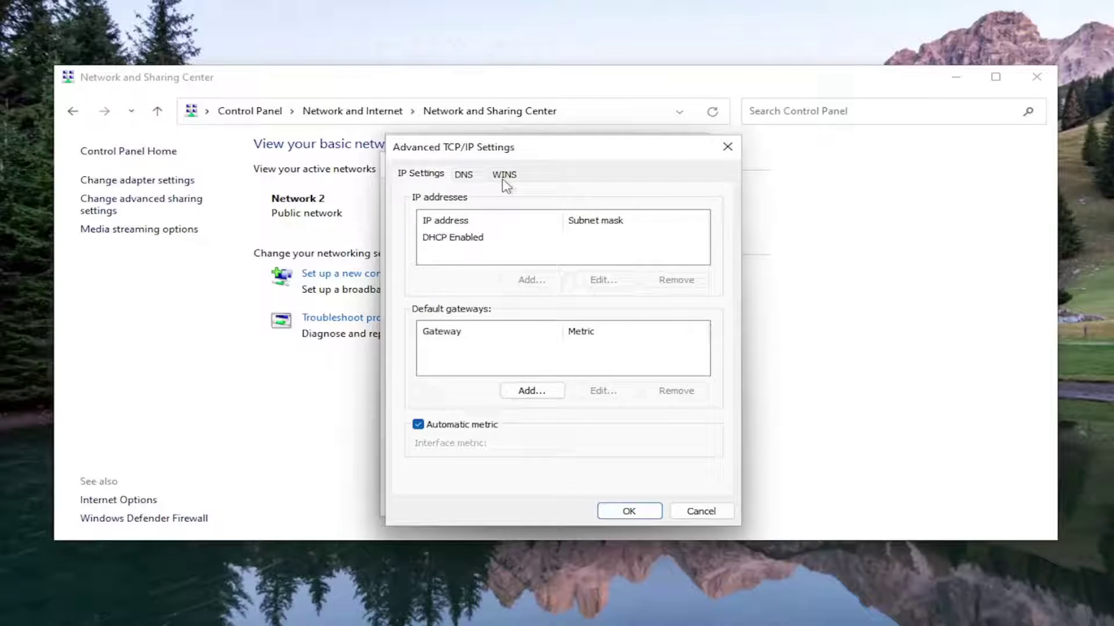
click(505, 175)
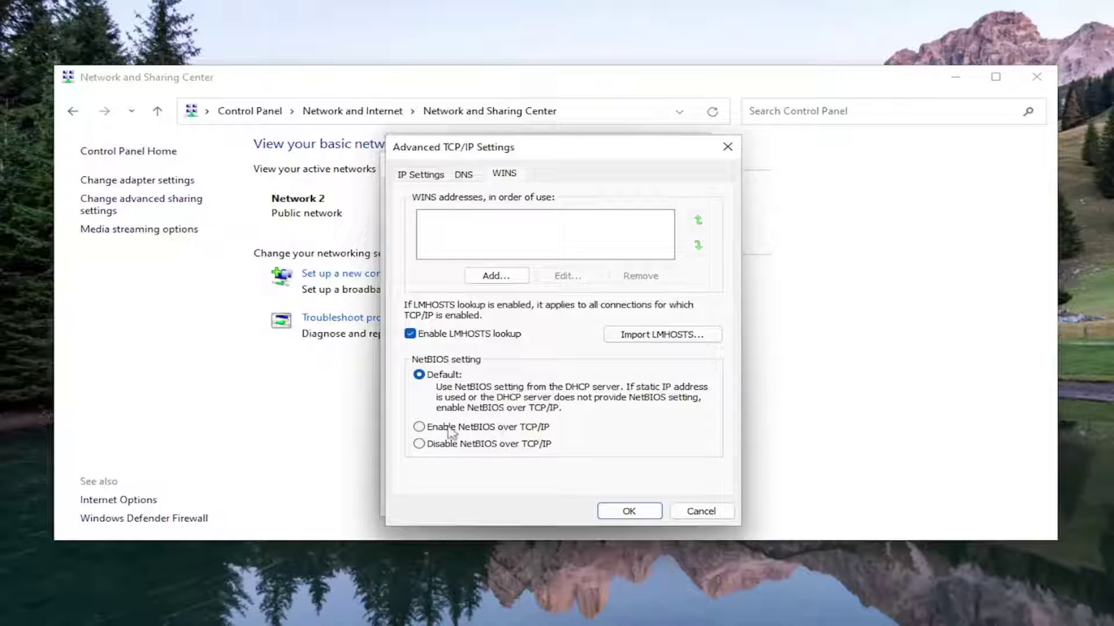
click(443, 450)
click(629, 511)
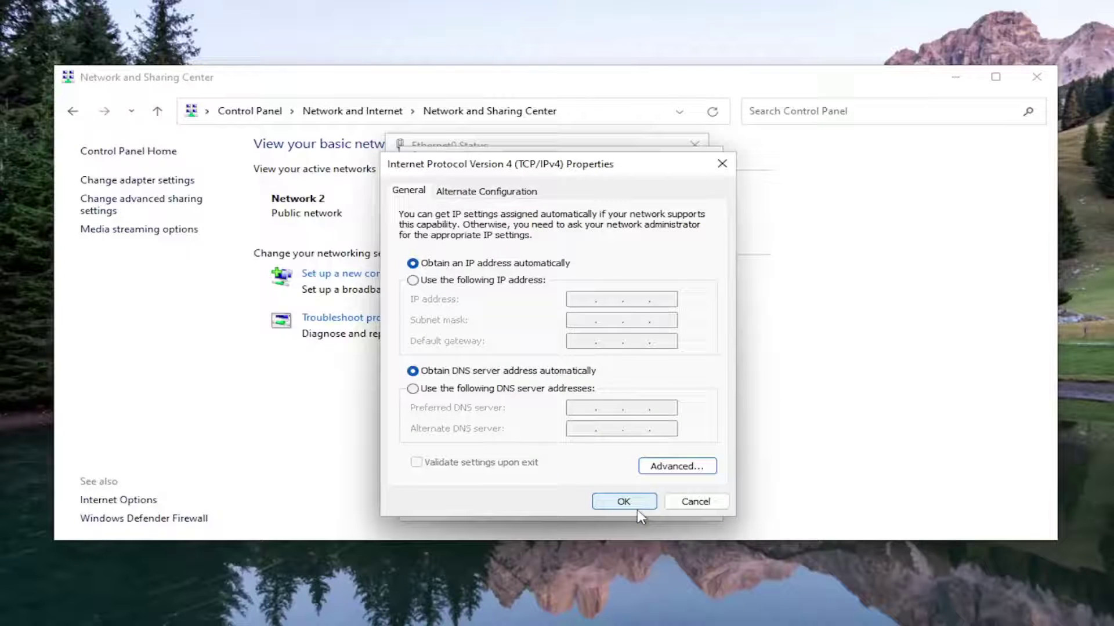
click(636, 508)
Step: Close the Ethernet0 properties and status windows, then the Network and Sharing Center window
click(637, 511)
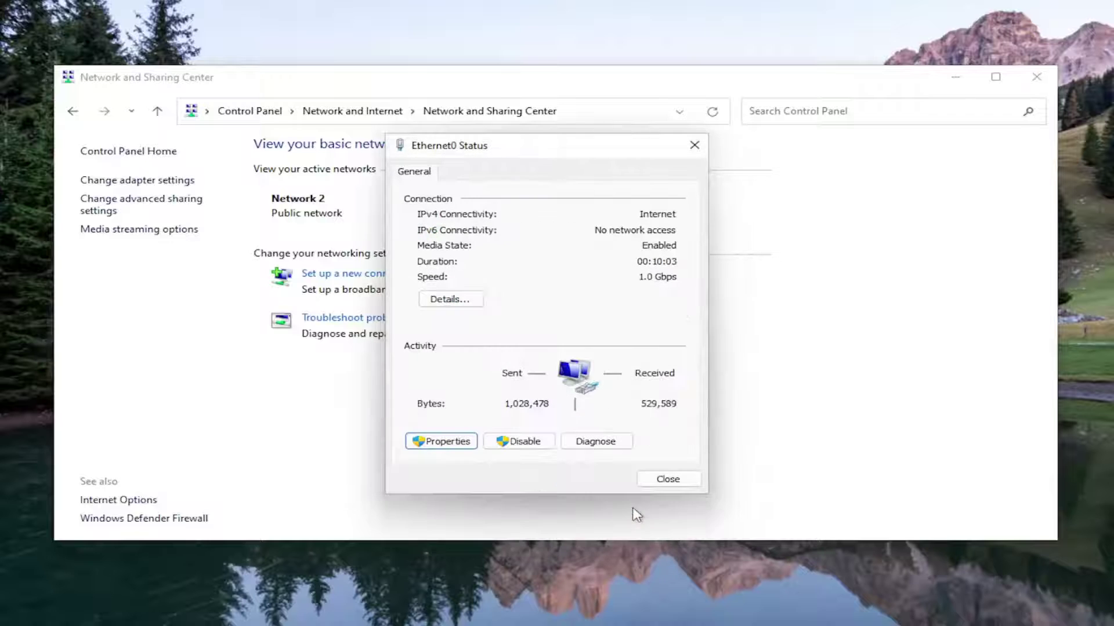
click(673, 479)
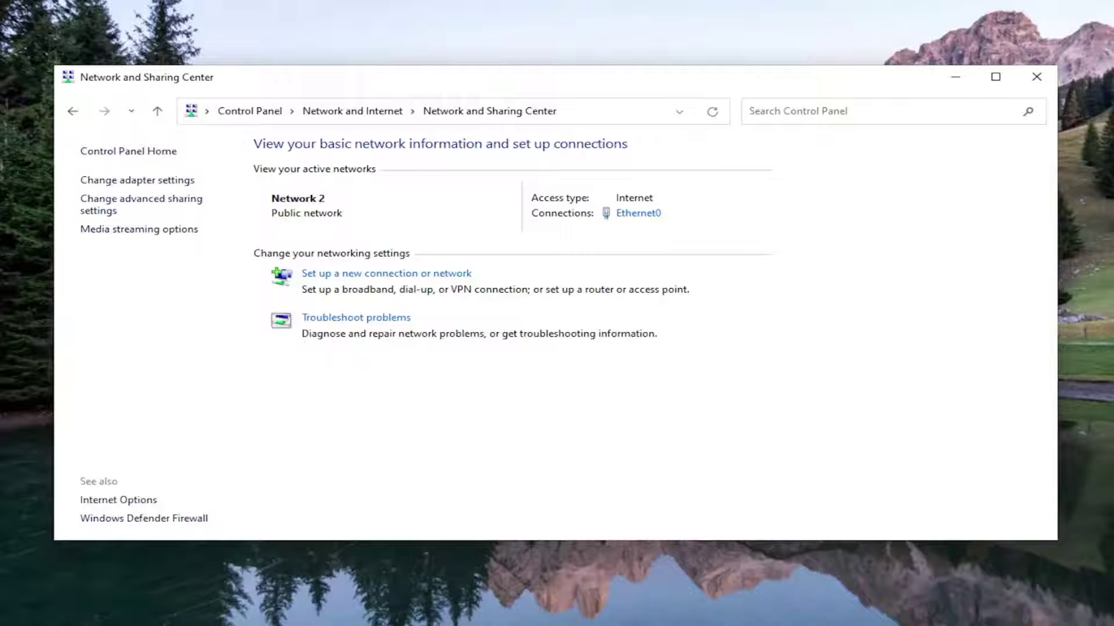
click(1036, 77)
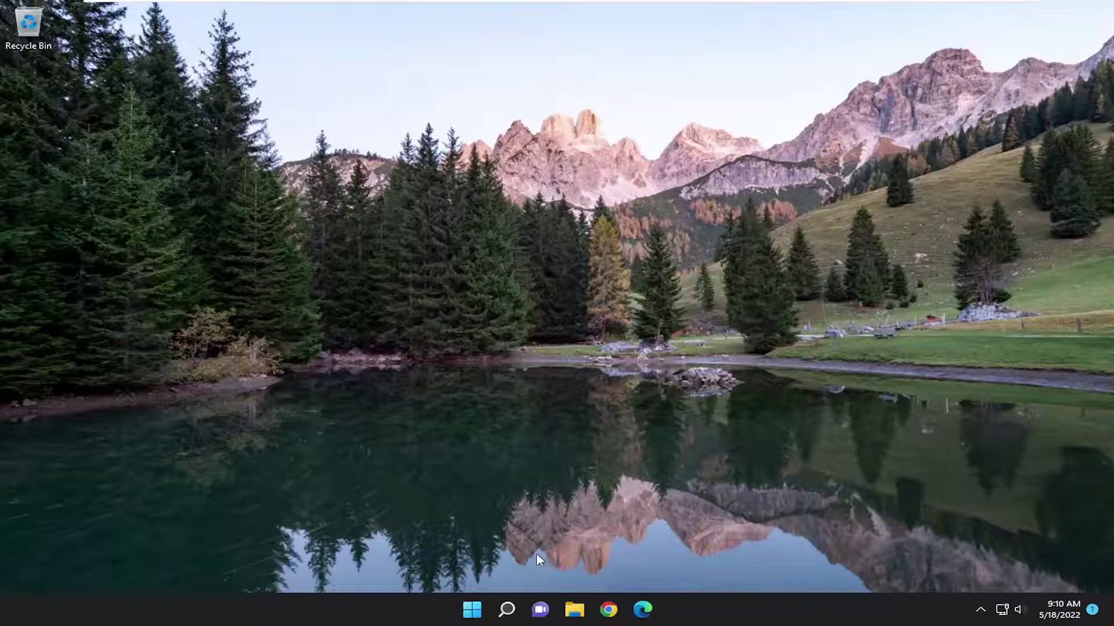
Step: Launch Command Prompt as administrator from search and run ipconfig /flushdns
click(505, 616)
text(cmd)
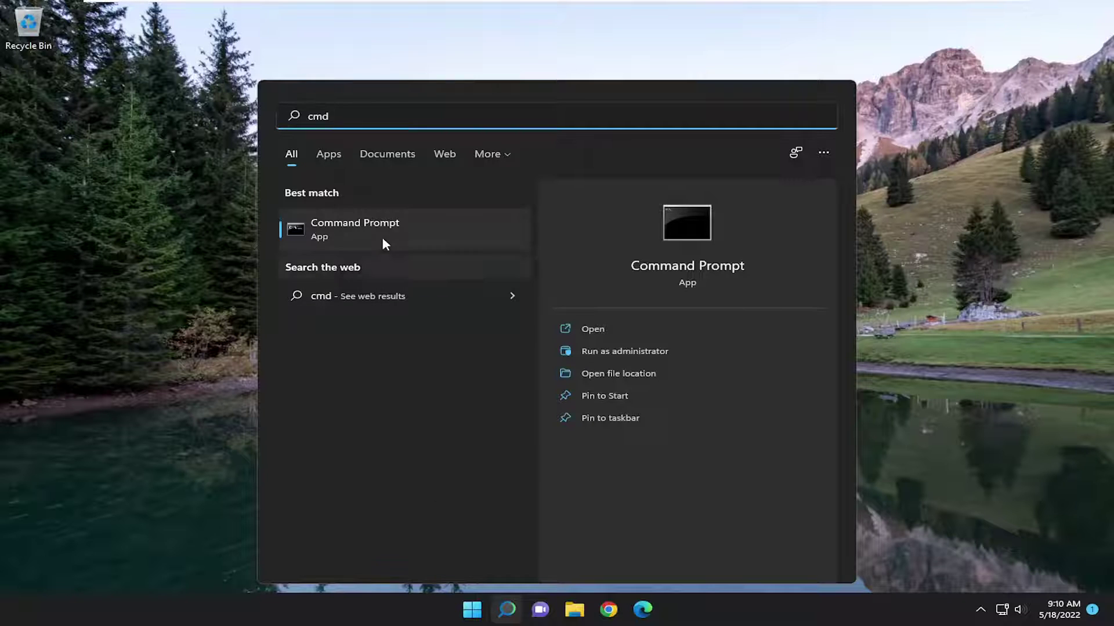
click(355, 229)
right_click(355, 229)
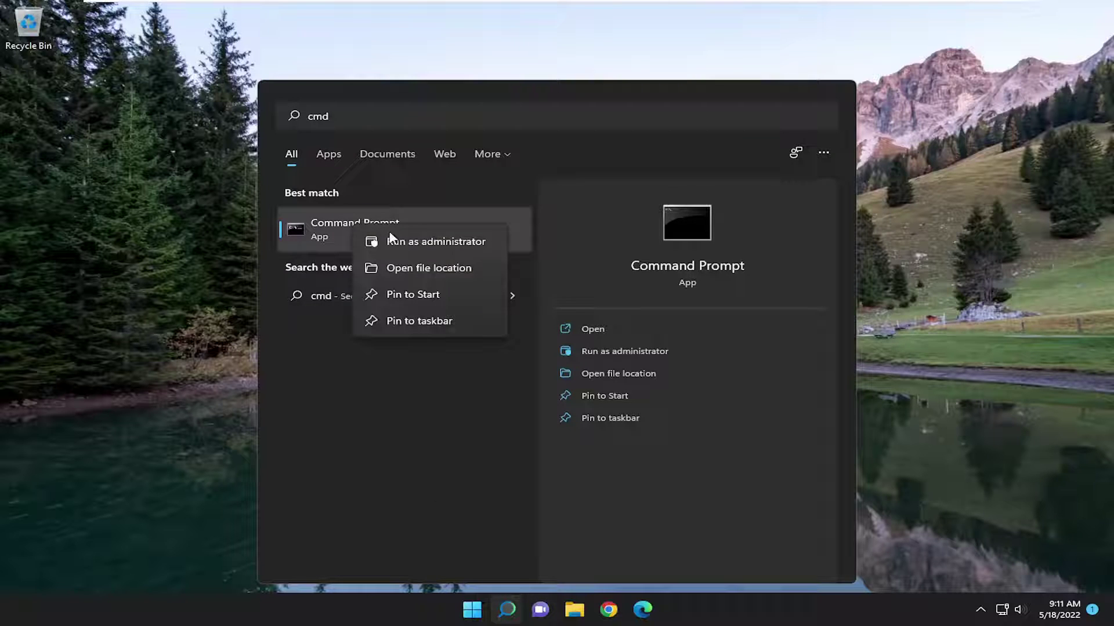
click(436, 241)
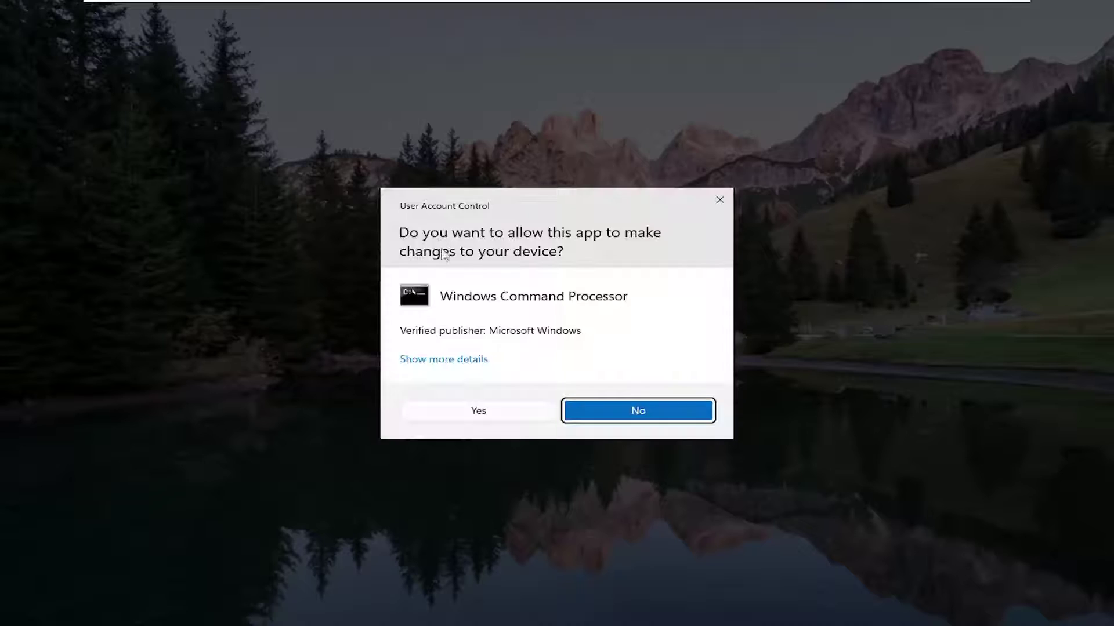
click(477, 412)
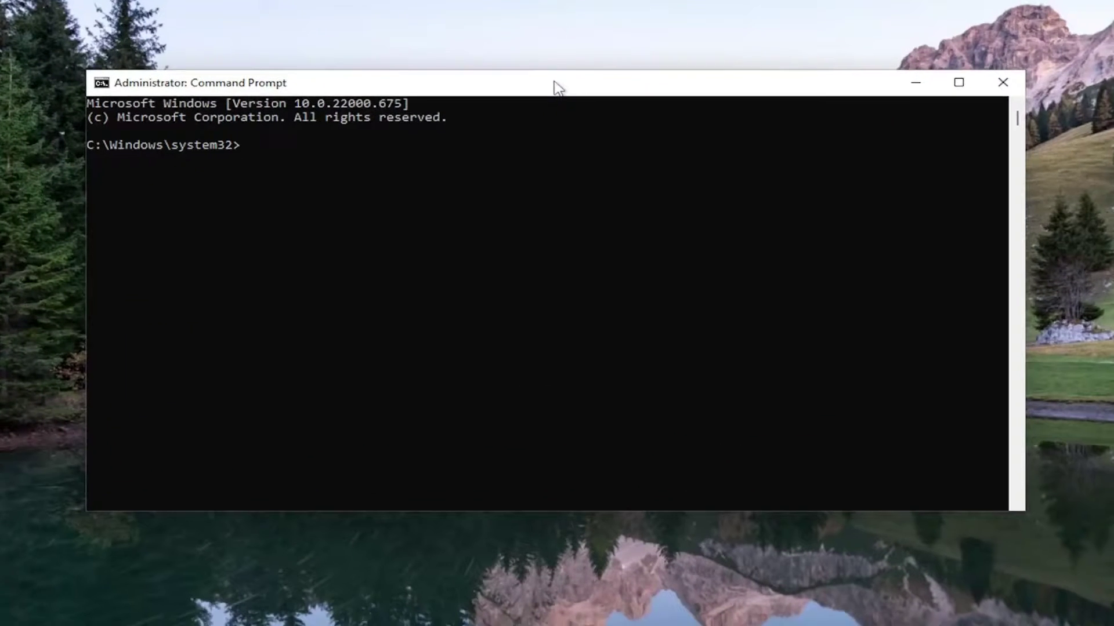
text(i)
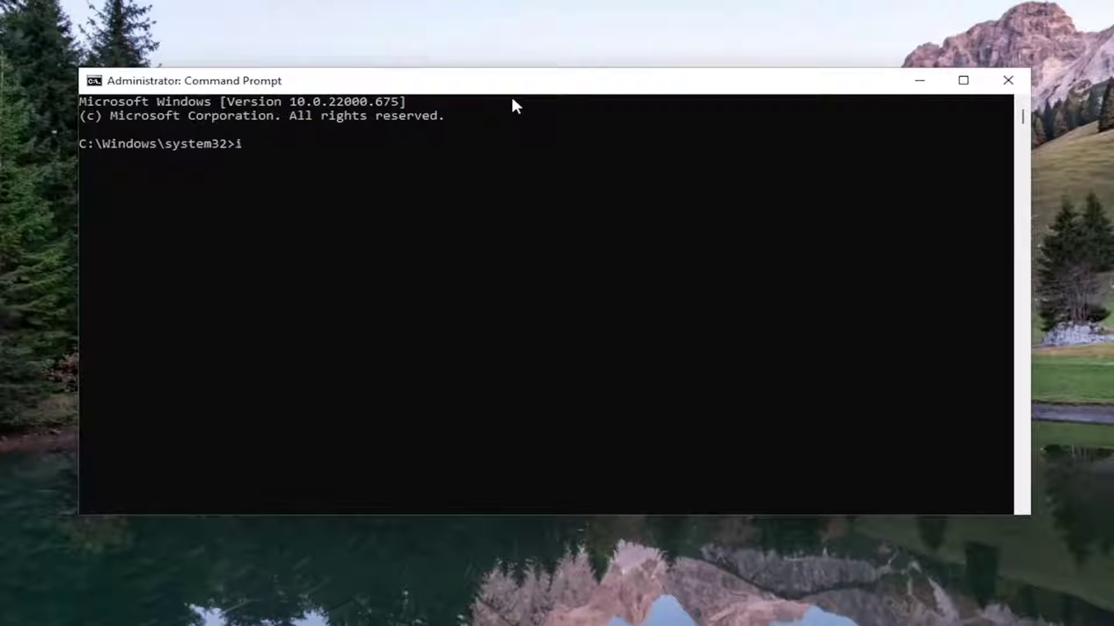
text(pconfig /flushdns)
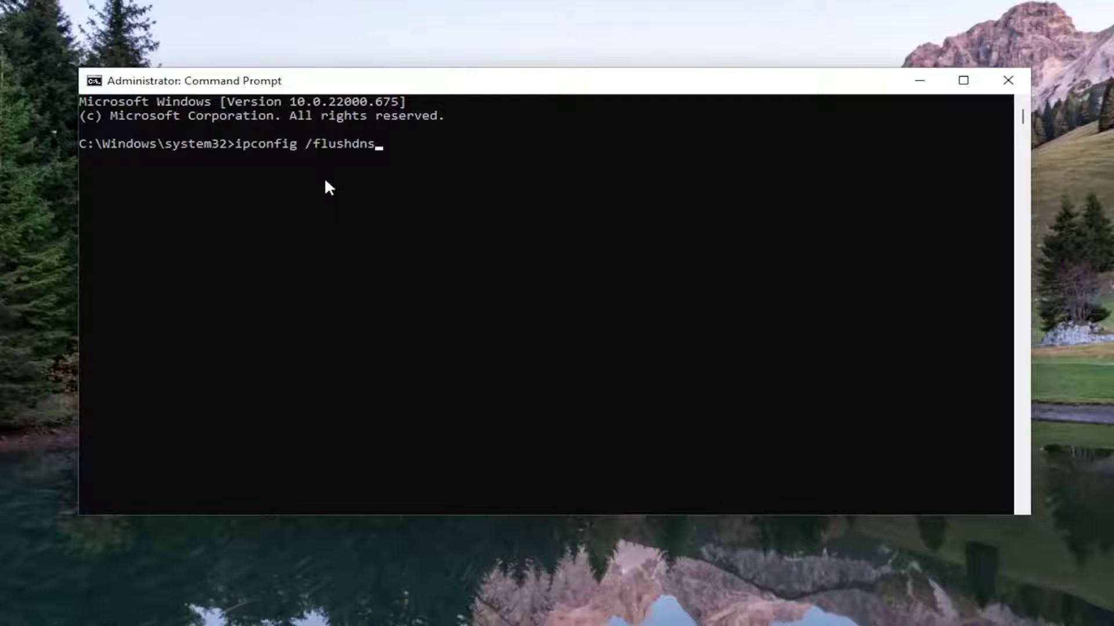
key(Return)
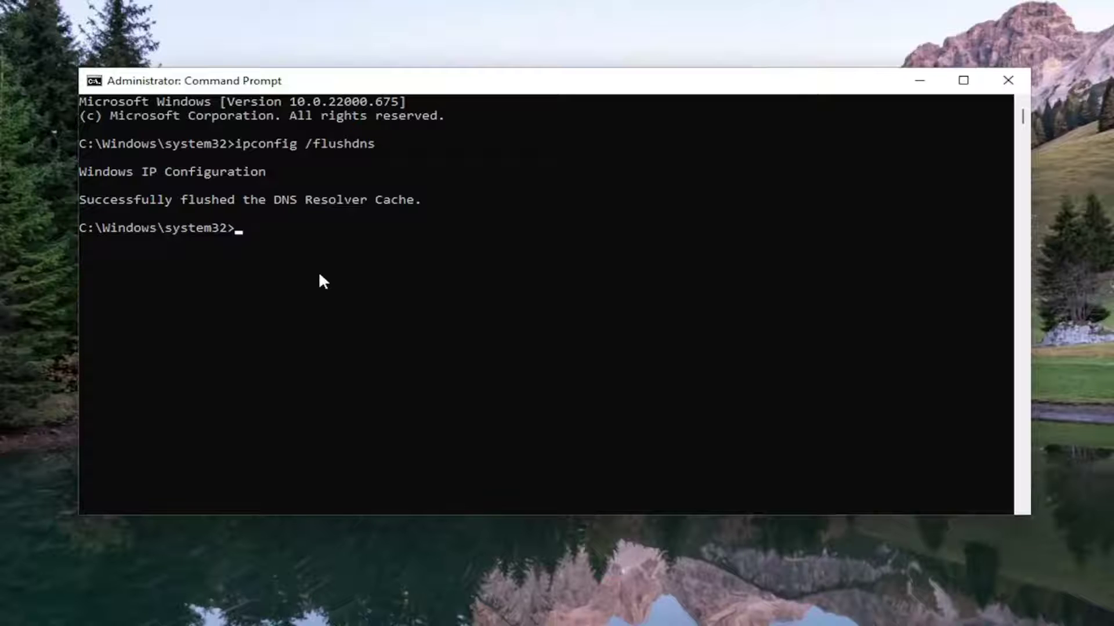
Step: Run netsh winsock reset in the administrator Command Prompt
text(netsh winsock reset)
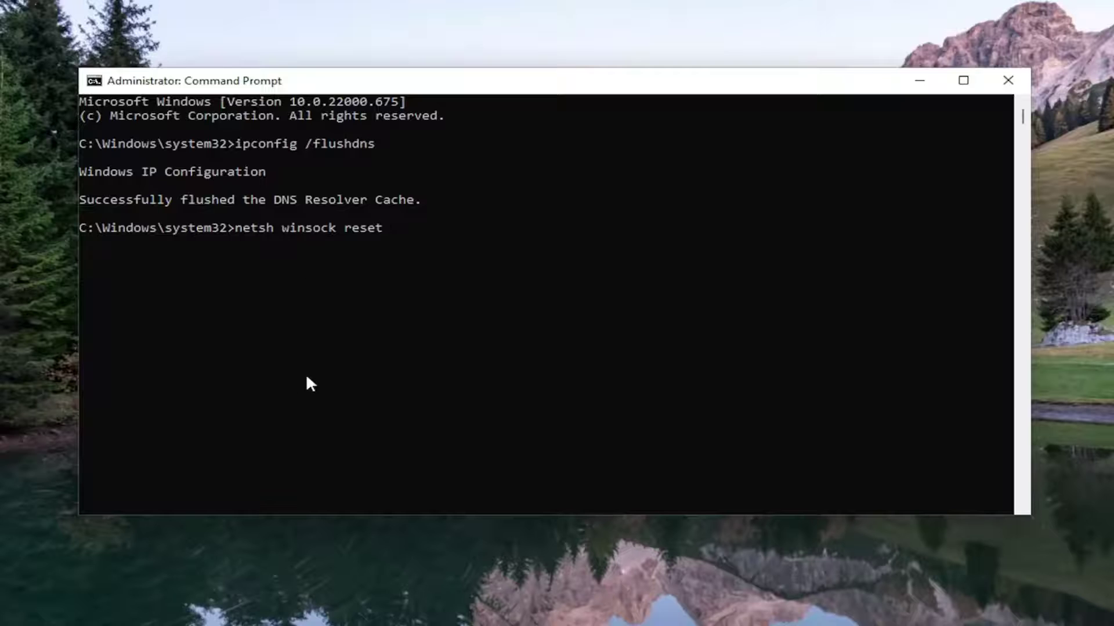
key(Return)
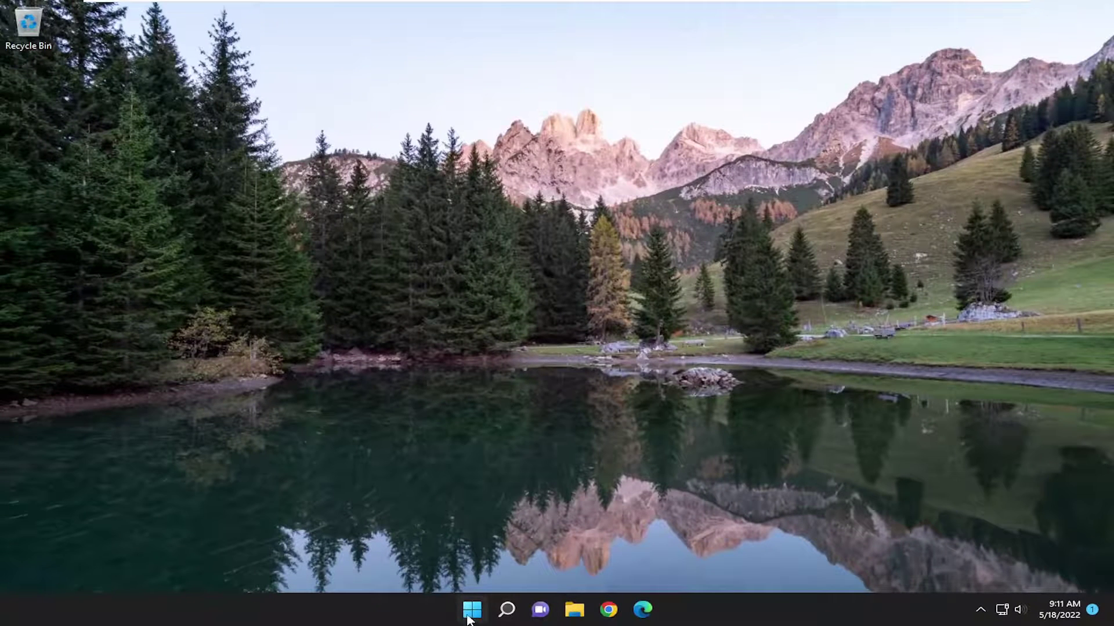
Step: Choose Restart under Shut down or sign out from the Start button's right-click menu
right_click(466, 613)
mouse_move(502, 554)
click(574, 579)
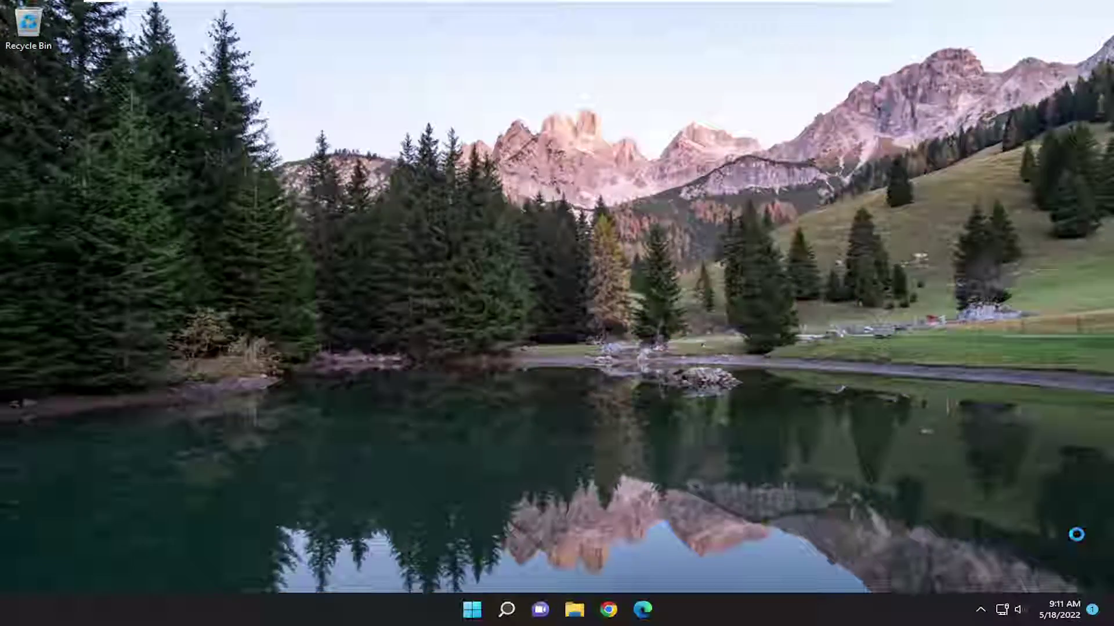